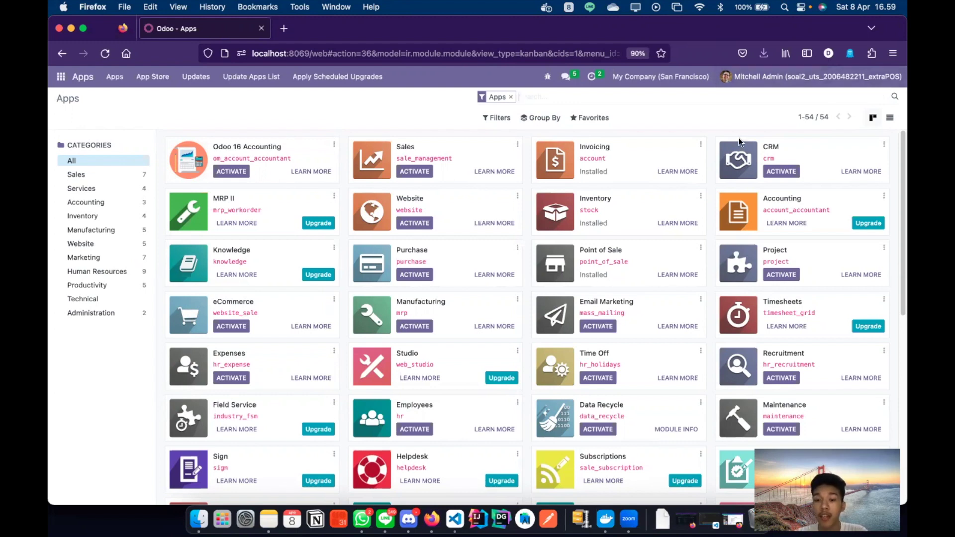
- Switch to the private browser window with the noExtra database and open a new Shop Point of Sale session with opening cash 0
key(ctrl+Up)
click(462, 157)
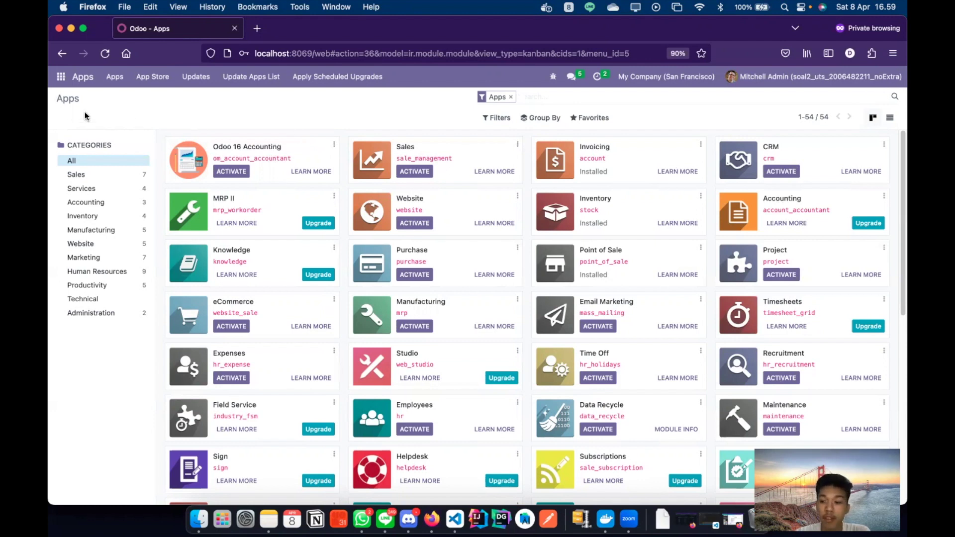
click(61, 76)
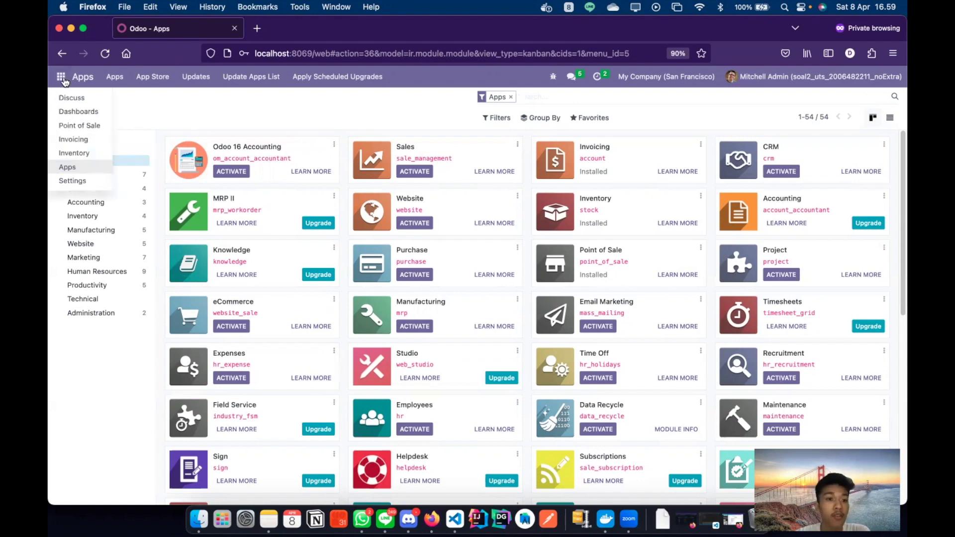
click(78, 124)
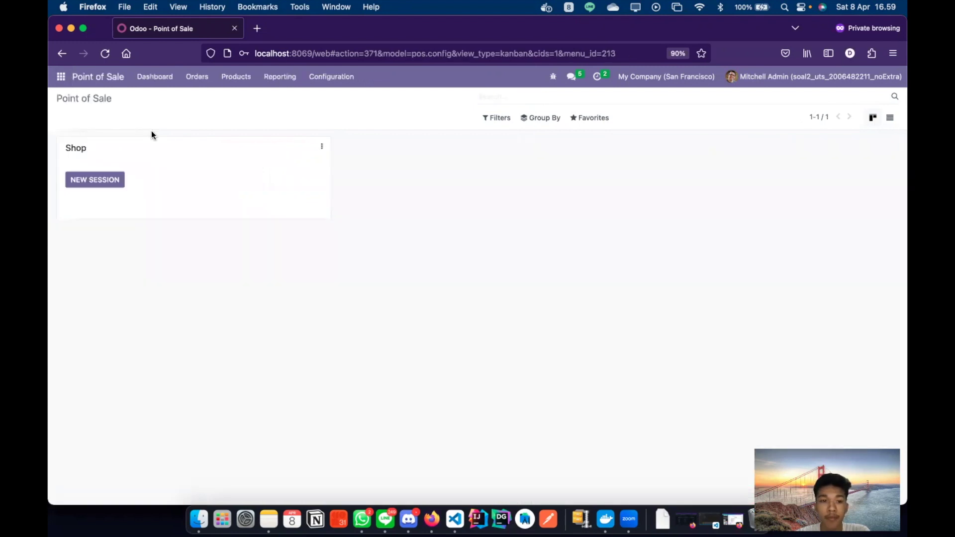
click(109, 178)
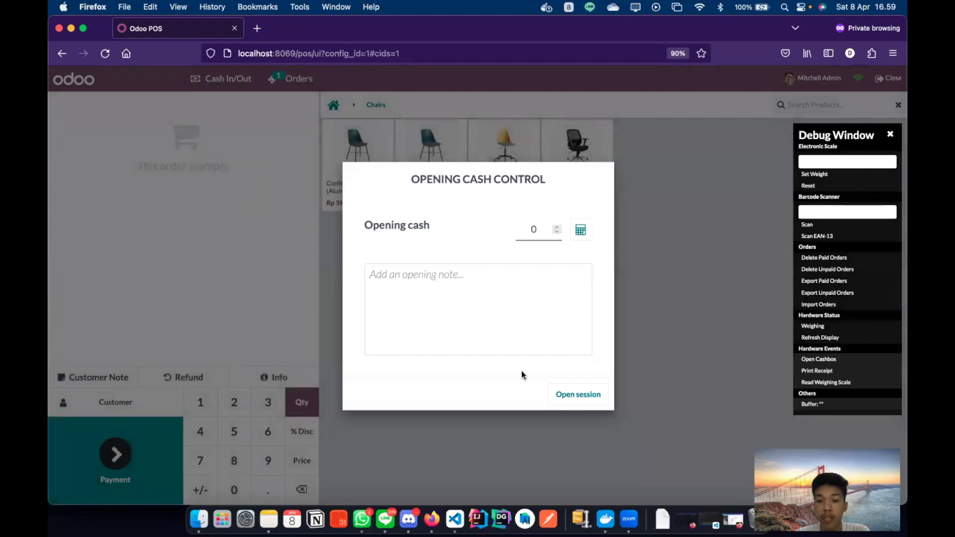
click(575, 395)
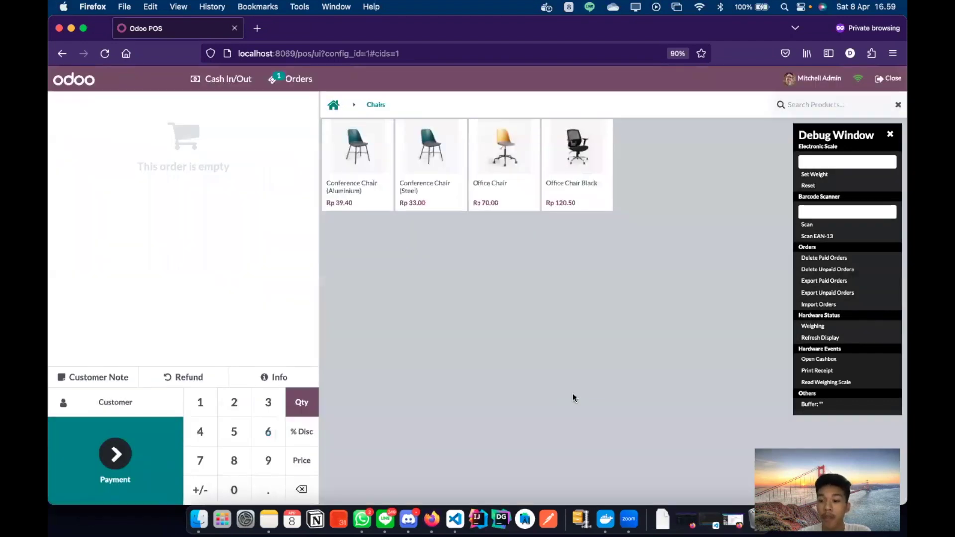
- Sell one Office Chair, validate a full cash payment of Rp 70.00, and start a new order
click(518, 183)
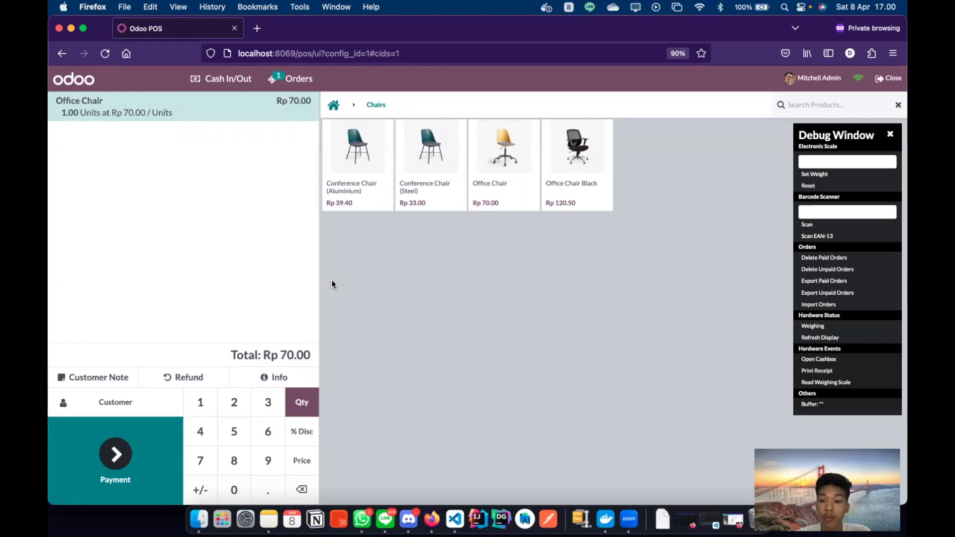
click(145, 445)
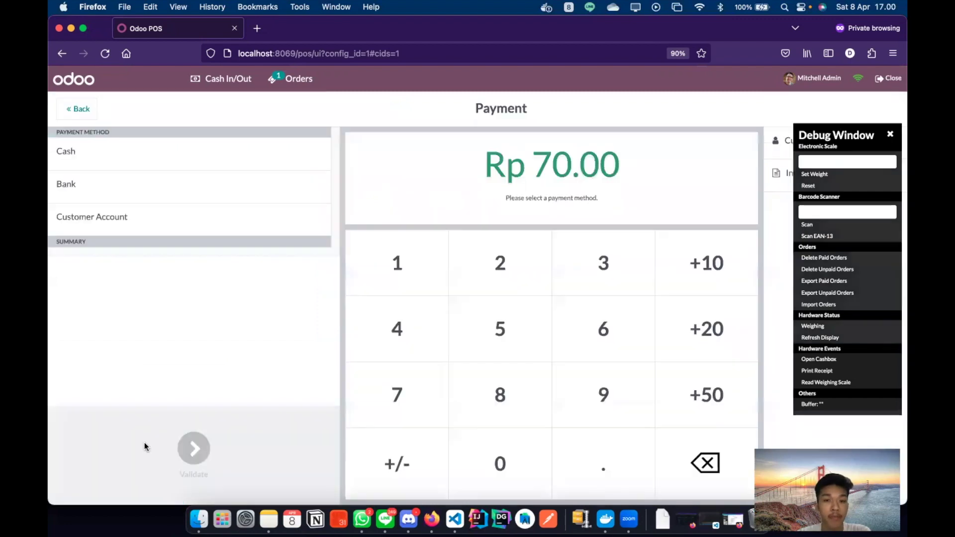
click(263, 157)
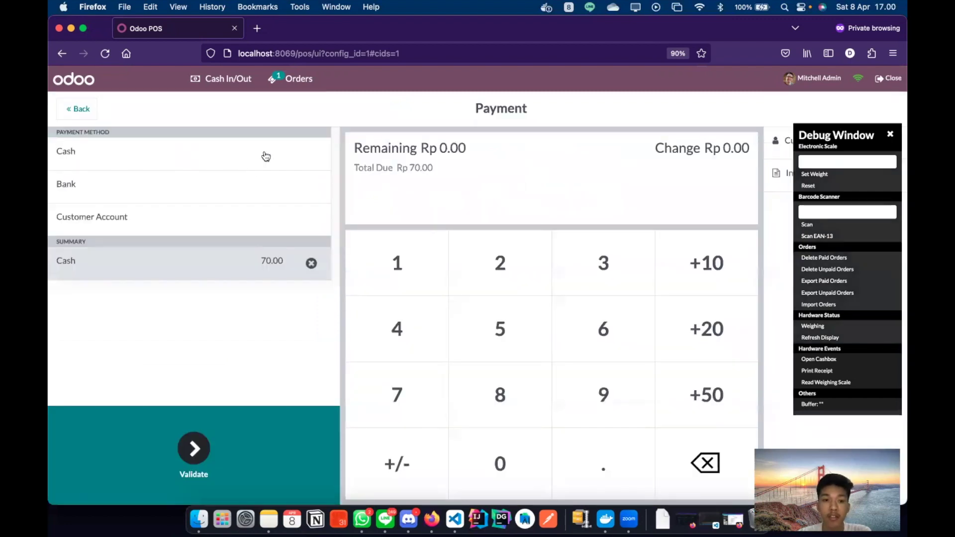
click(168, 437)
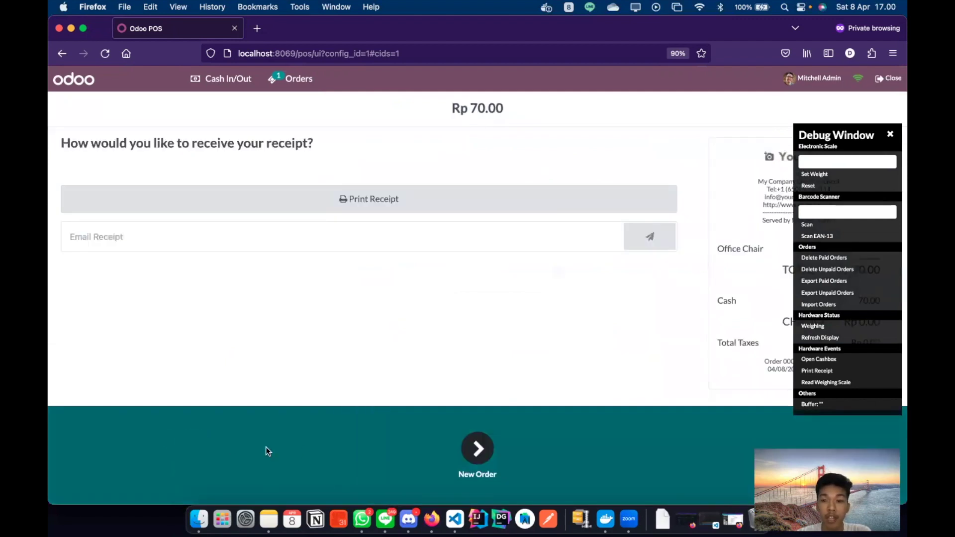
click(355, 449)
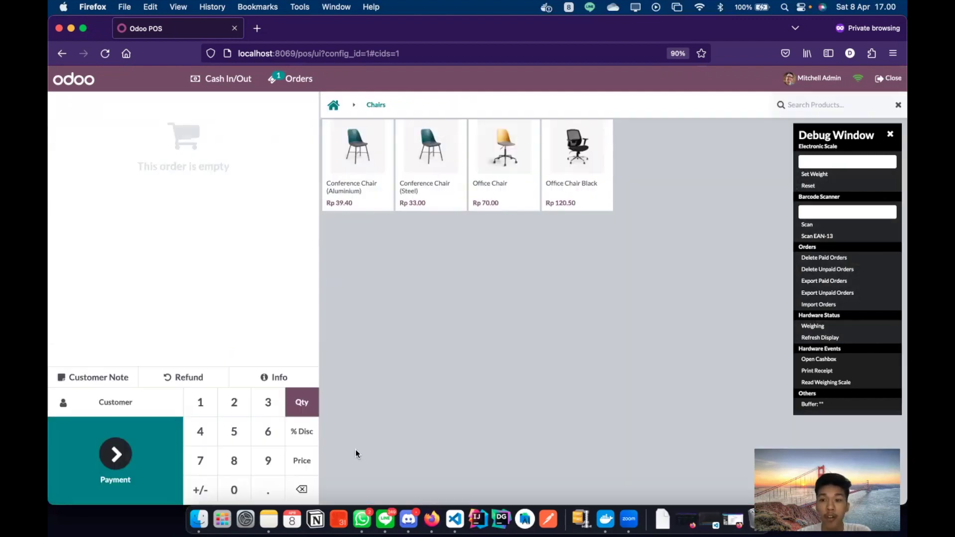
- Close the Debug Window and view the details of the paid Office Chair order among the Paid orders
click(890, 135)
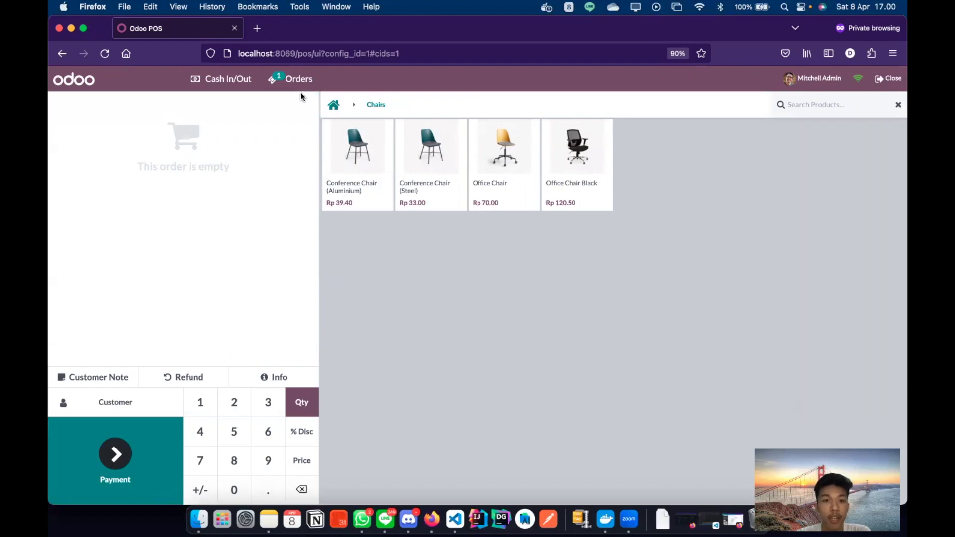
click(311, 86)
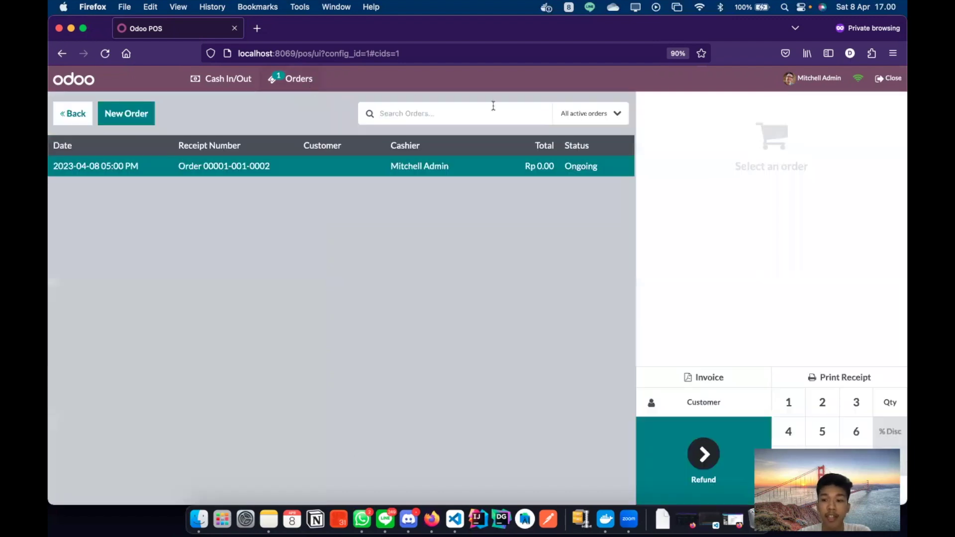
click(593, 118)
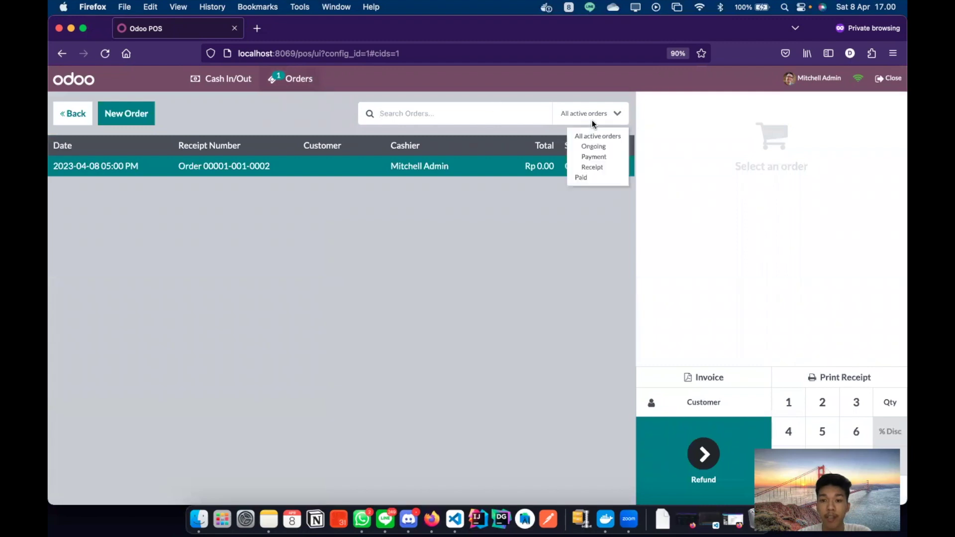
click(590, 177)
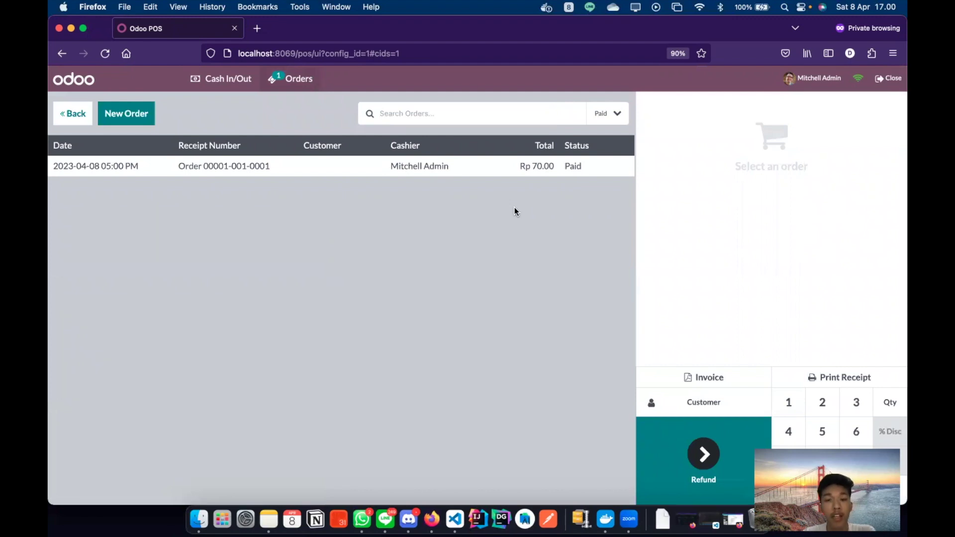
click(476, 172)
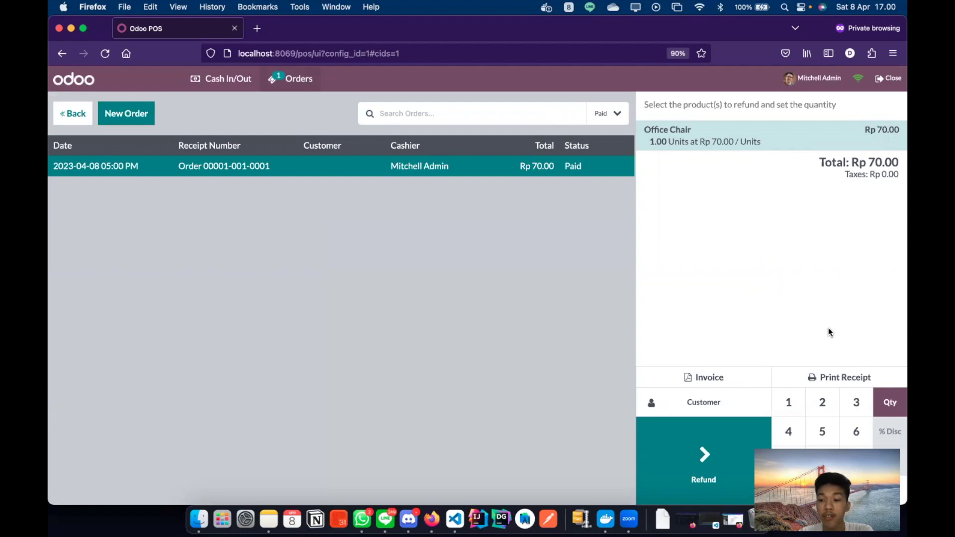
- Switch to the browser window with the extraPOS database and open a new Shop Point of Sale session with opening cash 0
key(ctrl+Up)
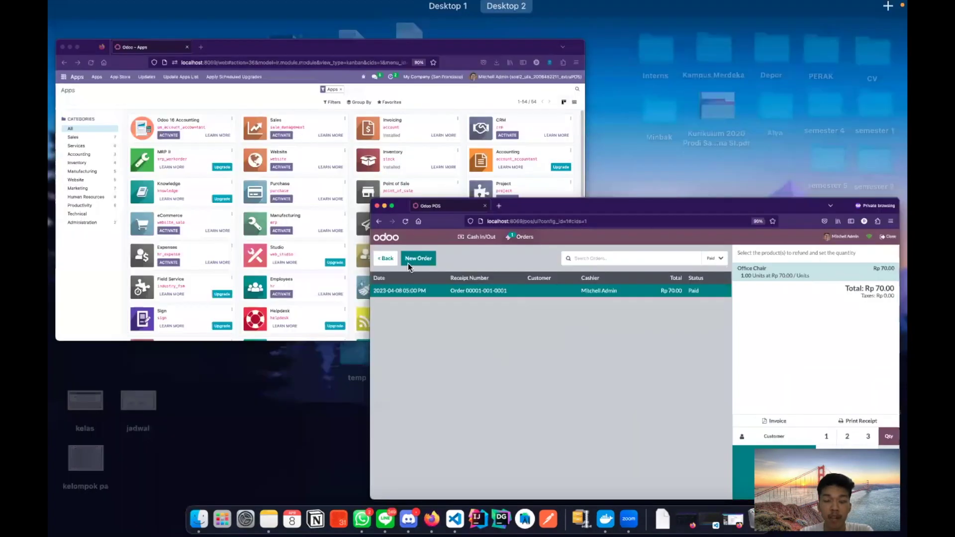
key(ctrl+Up)
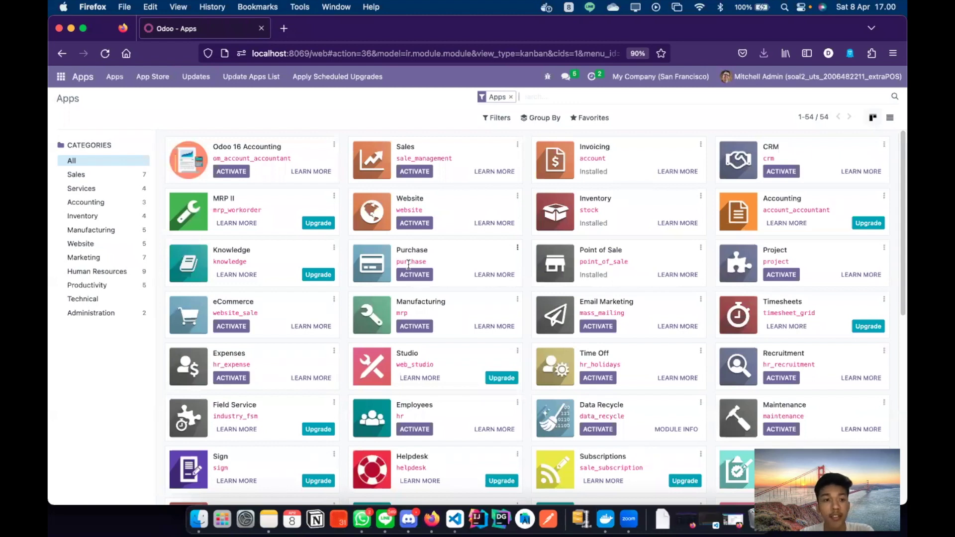
click(60, 78)
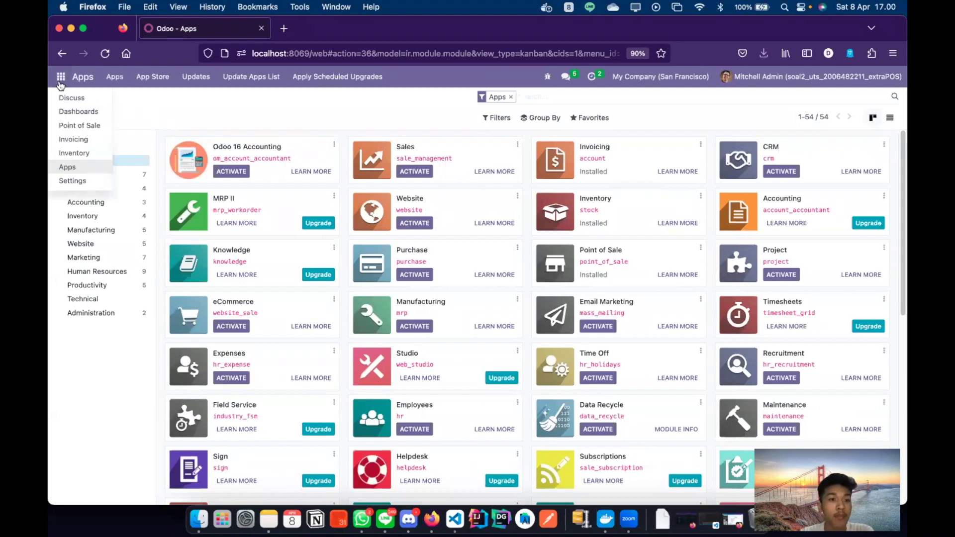
click(65, 125)
click(98, 178)
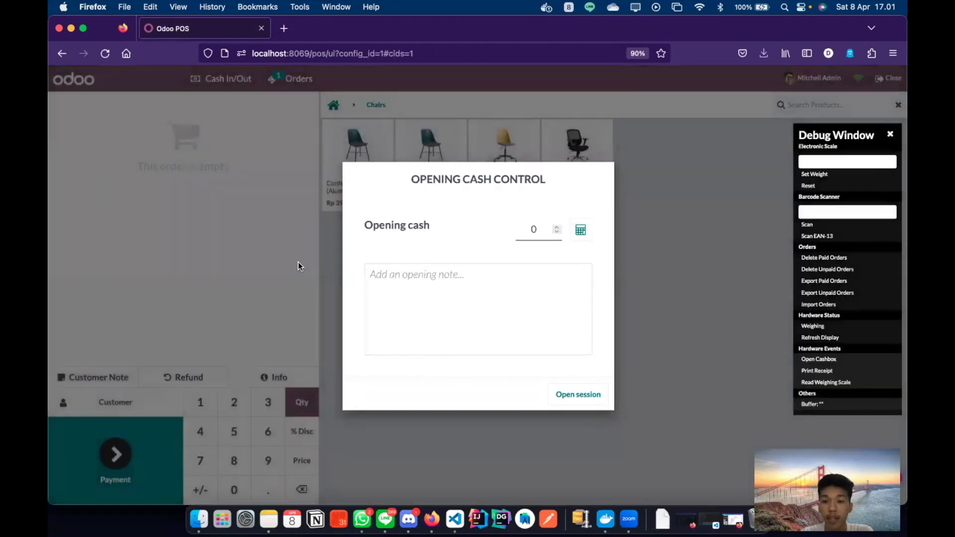
click(570, 391)
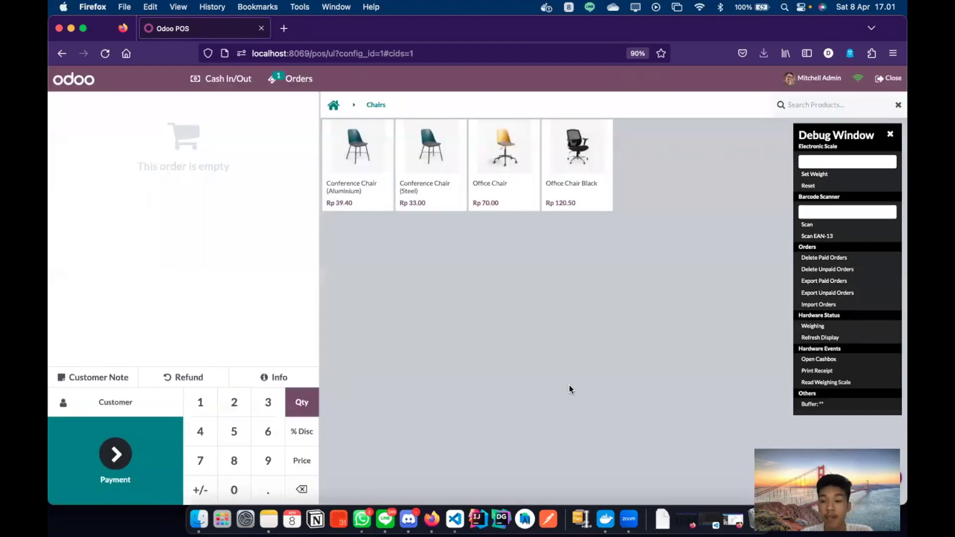
- Ring up one Office Chair in the extraPOS session, validate a Rp 70.00 cash payment, and start a new order
click(505, 209)
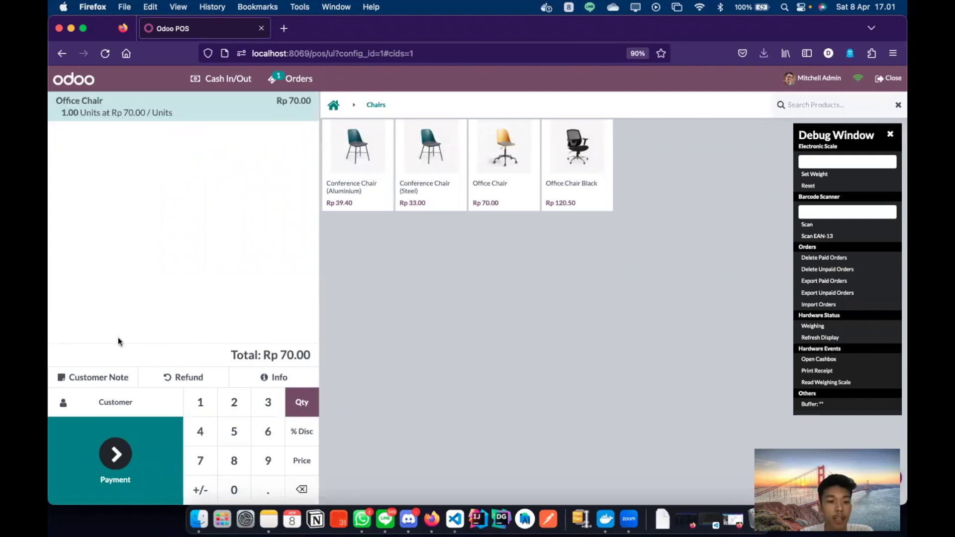
click(110, 460)
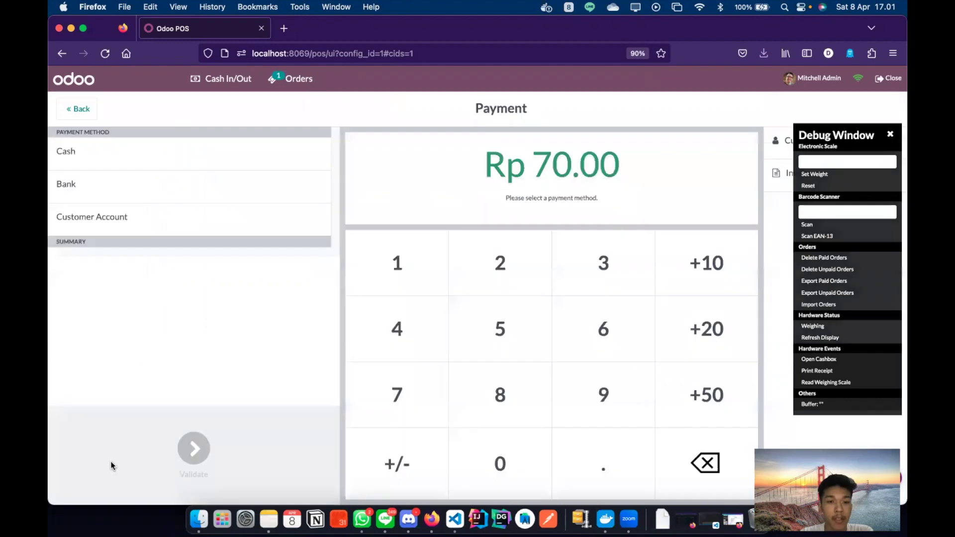
click(222, 154)
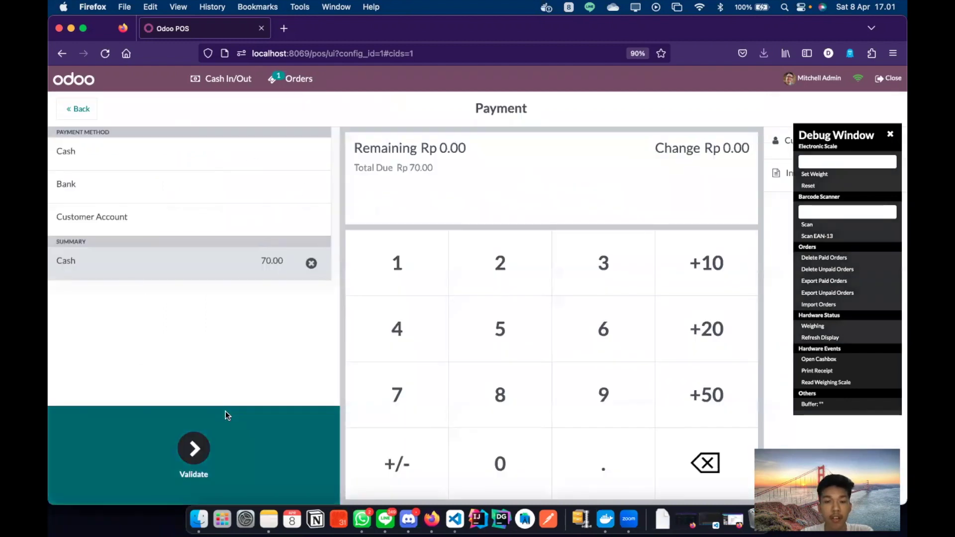
click(199, 439)
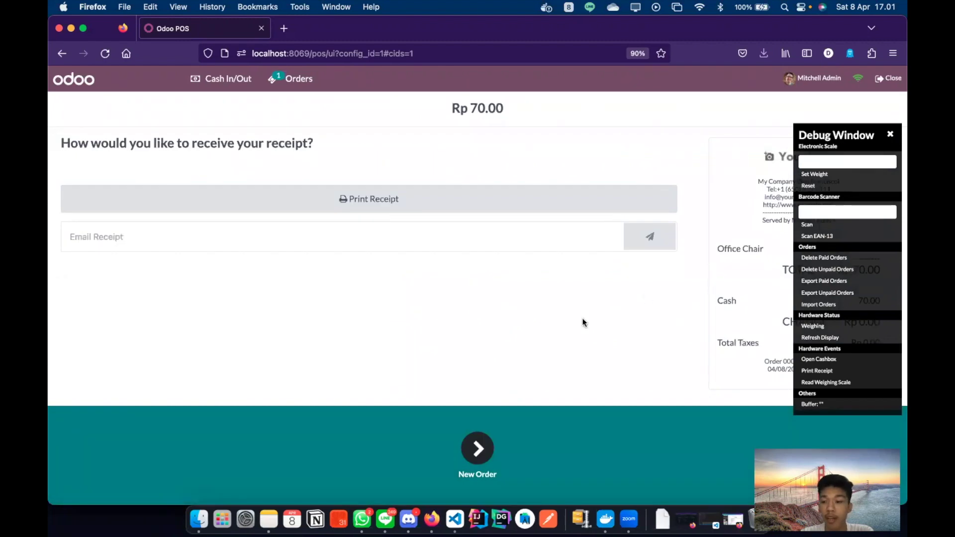
click(487, 438)
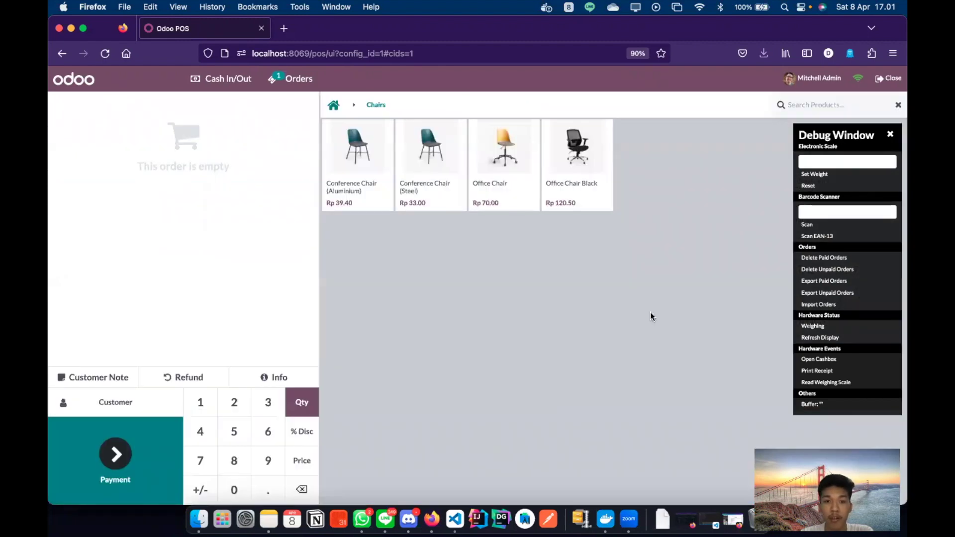
- Close the Debug Window, filter the orders to Paid, and select the completed Office Chair order in the extraPOS session
click(891, 134)
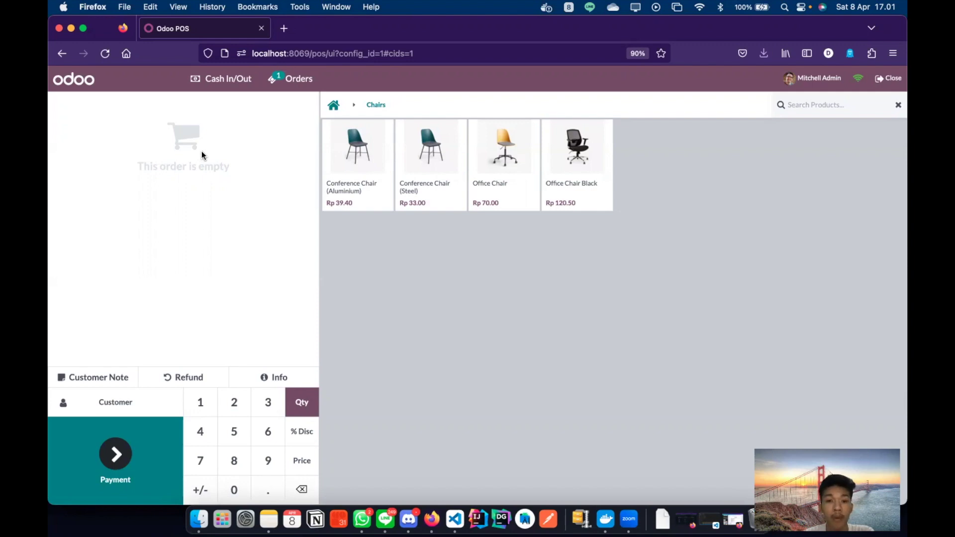
click(285, 89)
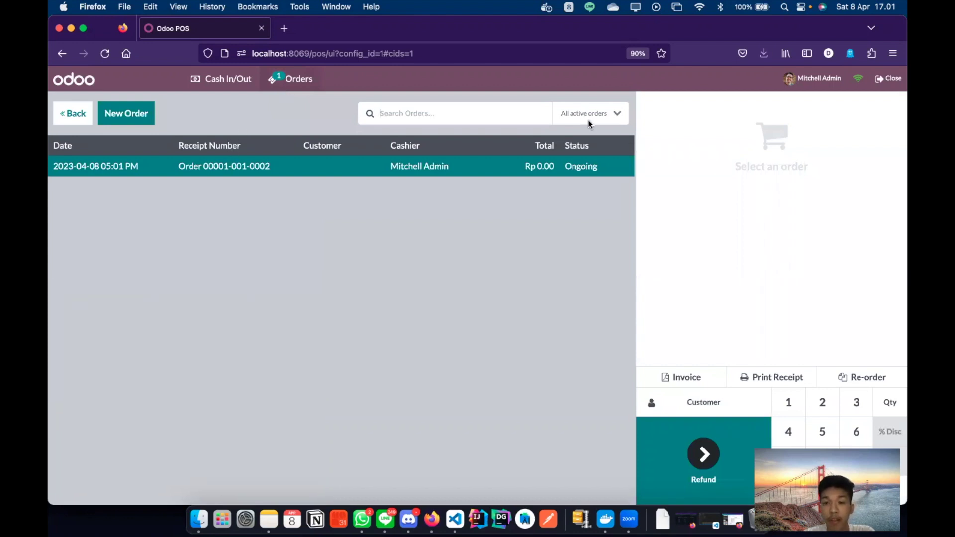
click(605, 117)
click(585, 177)
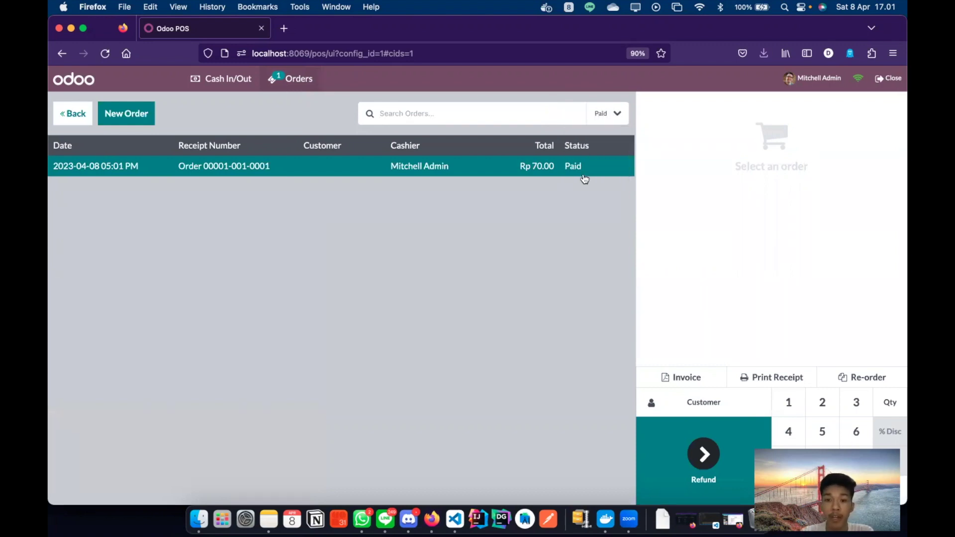
click(584, 178)
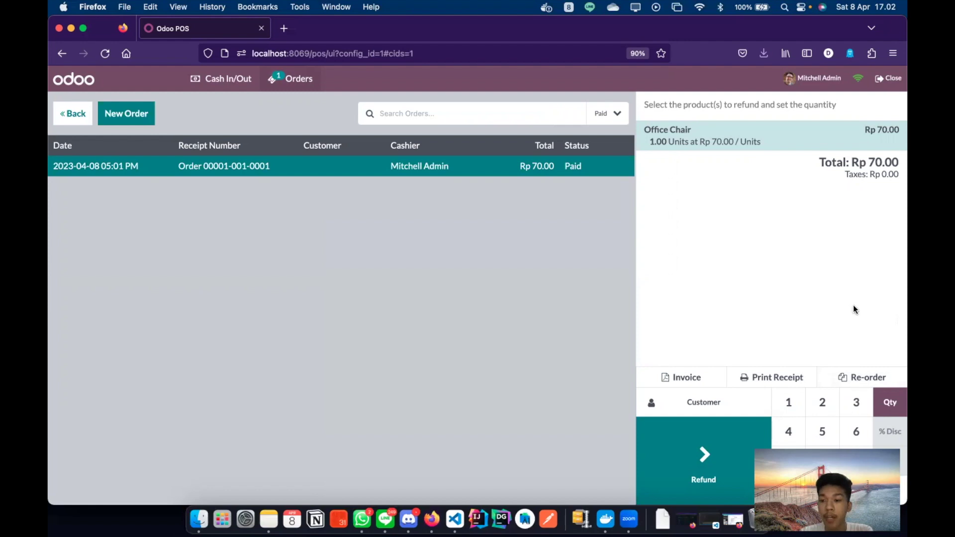
- Re-order the selected paid Office Chair order and validate its Rp 70.00 payment in cash
click(842, 377)
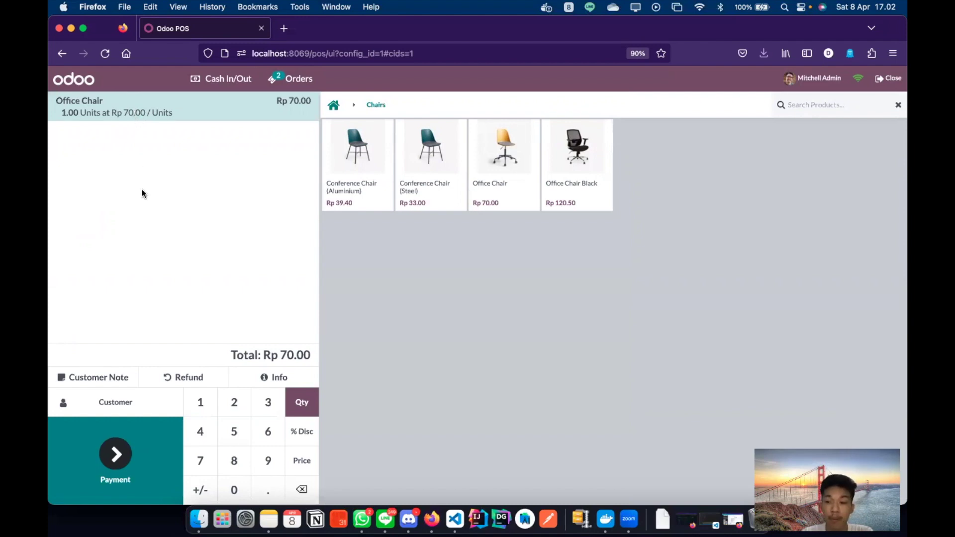
click(110, 452)
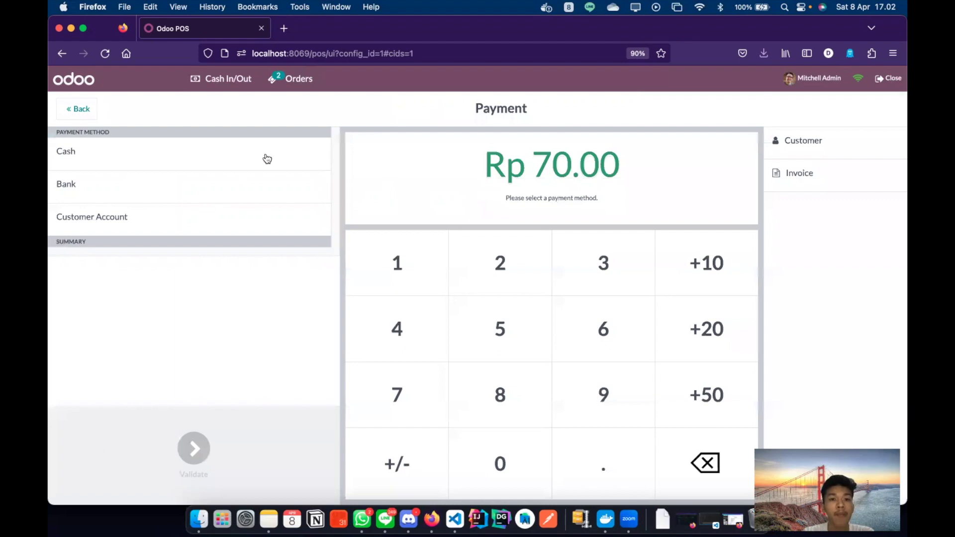
click(267, 158)
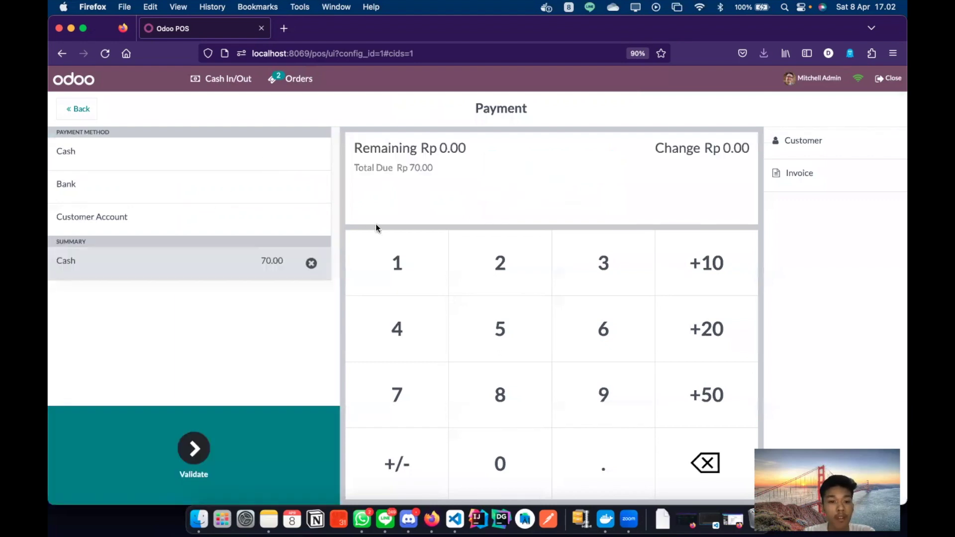
click(208, 431)
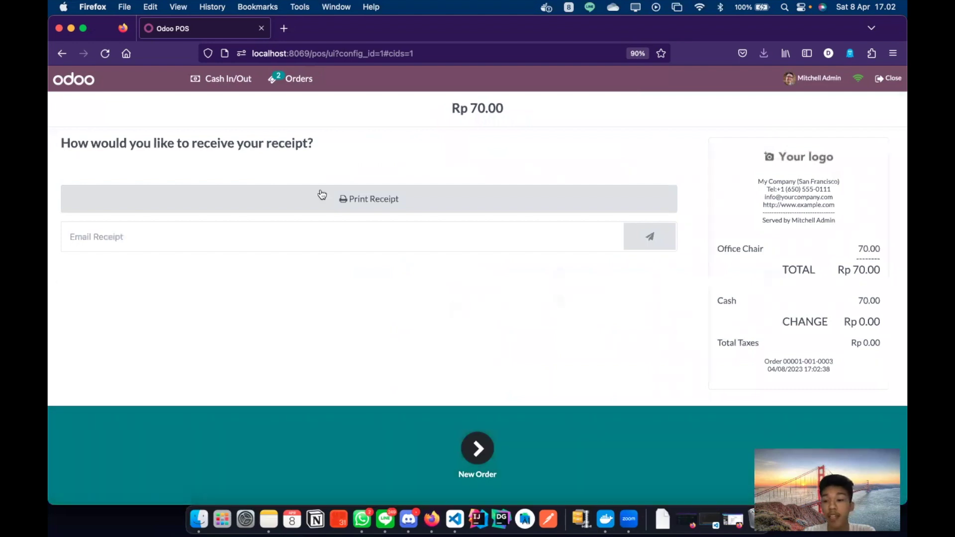
- Filter the extraPOS session's orders to Paid and compare the original Office Chair order with the re-ordered one
click(303, 89)
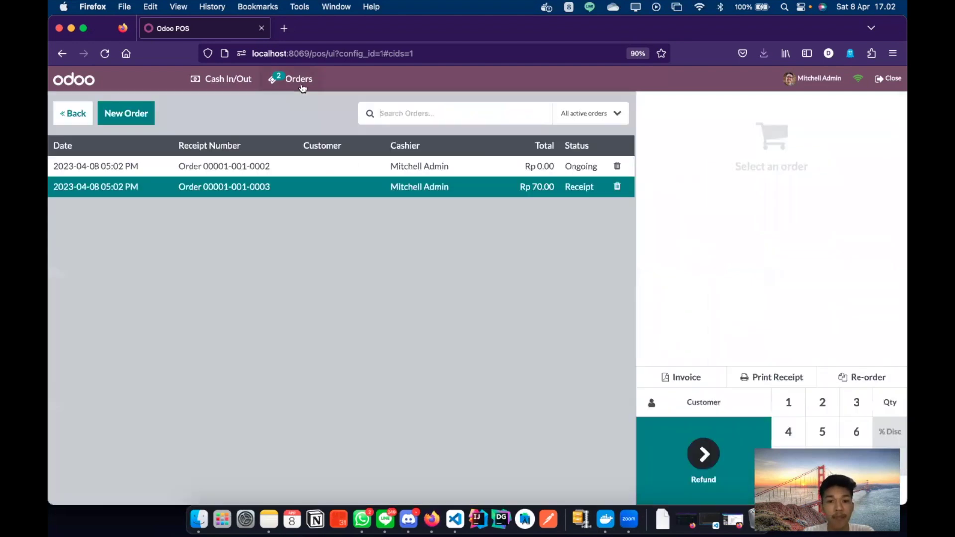
click(581, 119)
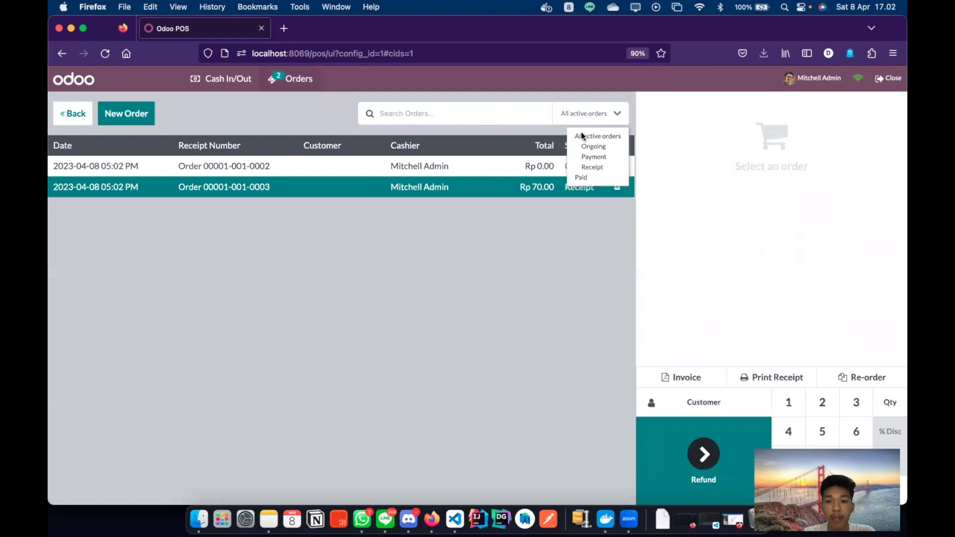
click(579, 173)
click(560, 174)
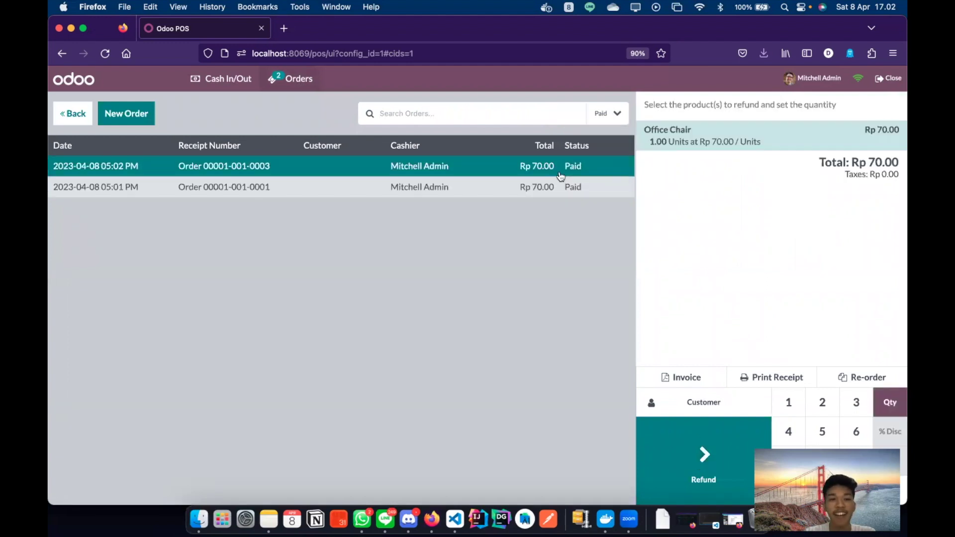
click(556, 194)
click(592, 172)
click(590, 191)
click(607, 174)
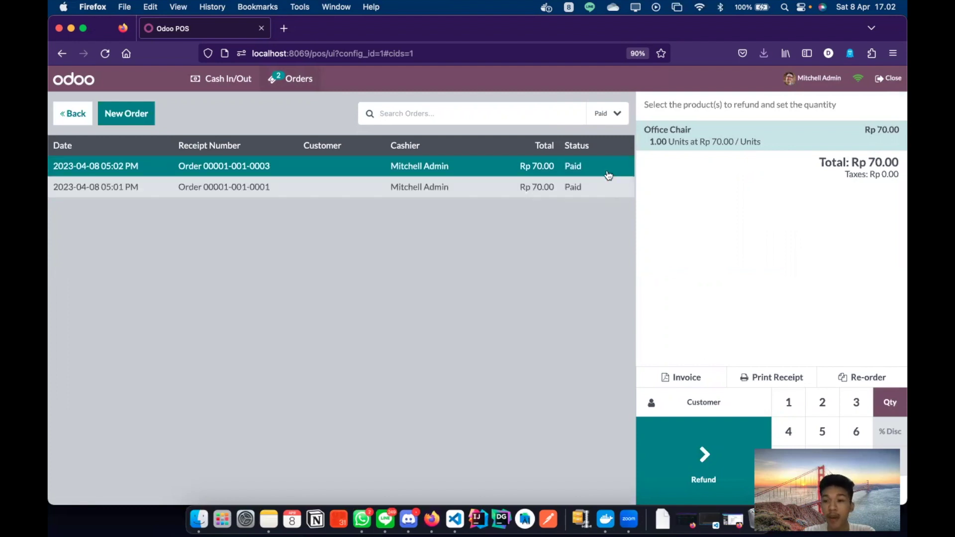
click(604, 187)
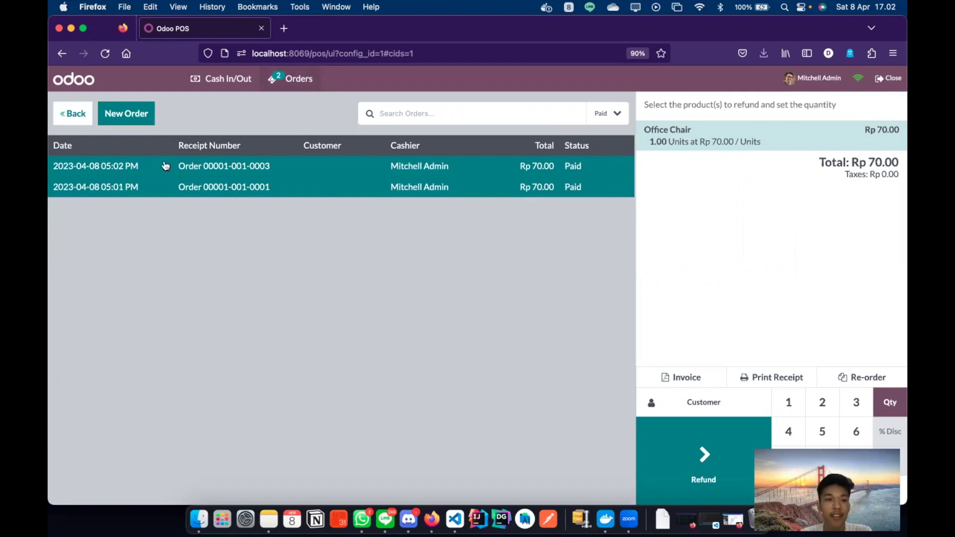
- Leave the order list and close the extraPOS Point of Sale session with counted cash 0, accepting the payments difference
click(83, 119)
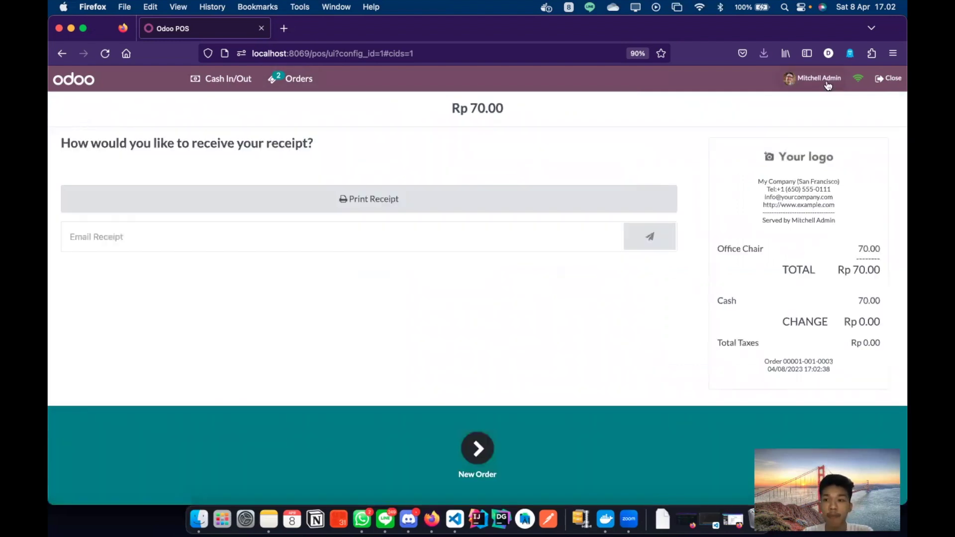
click(880, 81)
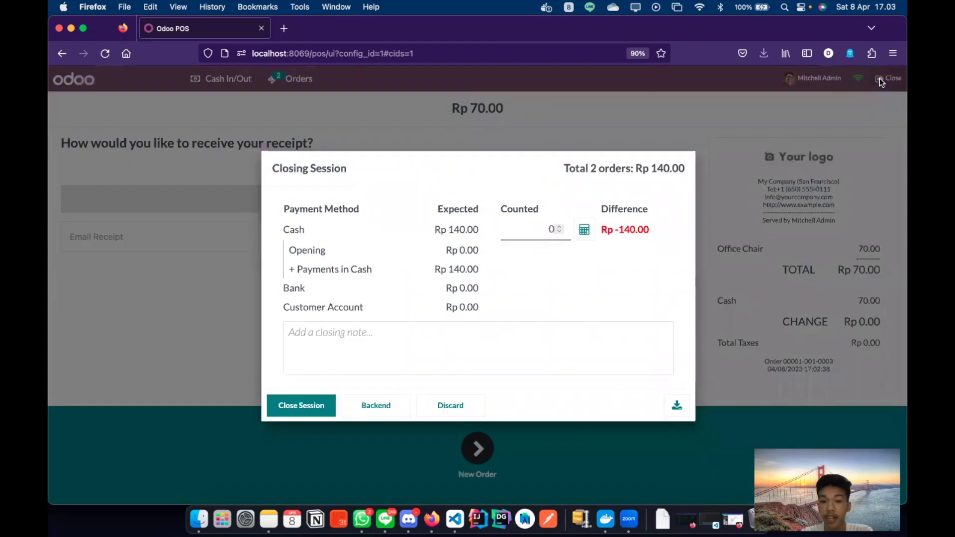
click(298, 405)
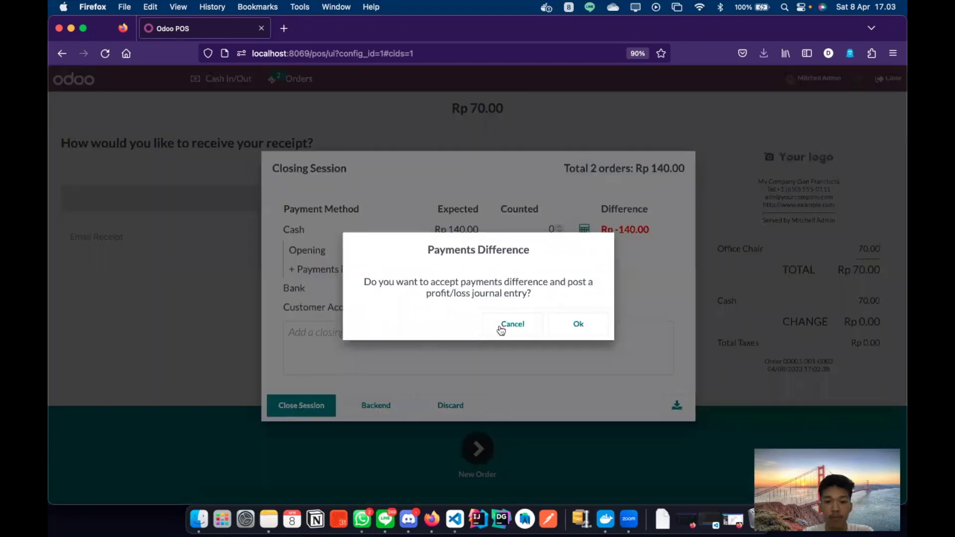
click(580, 323)
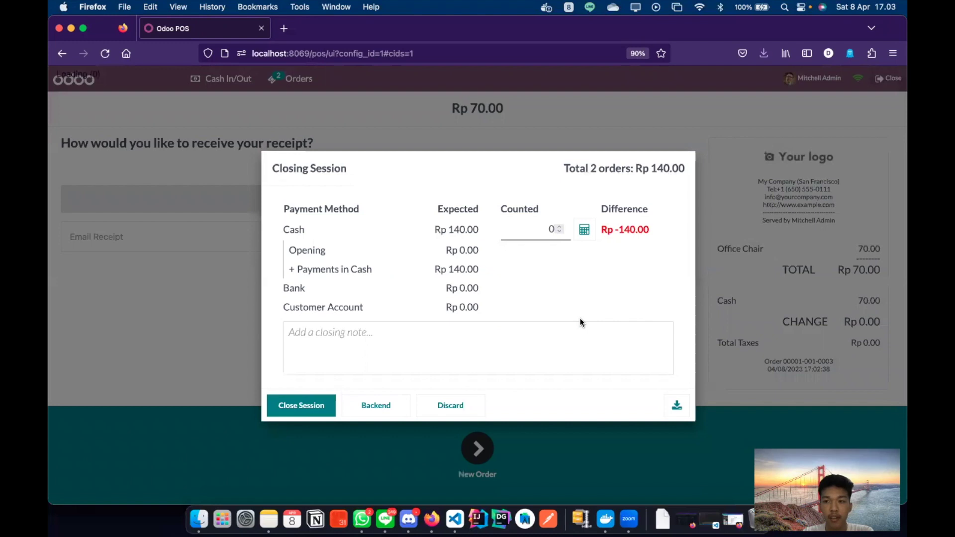
- Switch to the browser window with the noExtra database and close its Point of Sale session, accepting the payments difference
key(ctrl+Up)
click(417, 254)
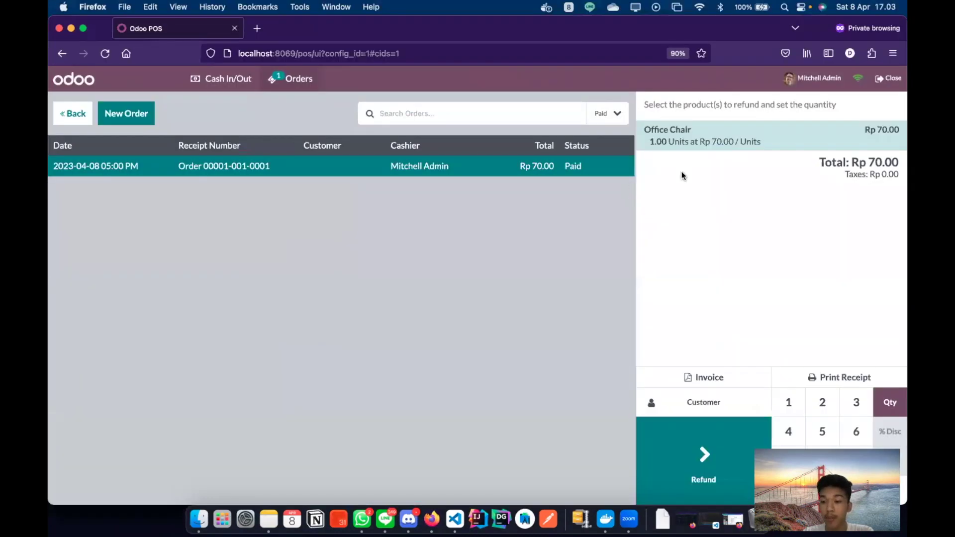
click(886, 81)
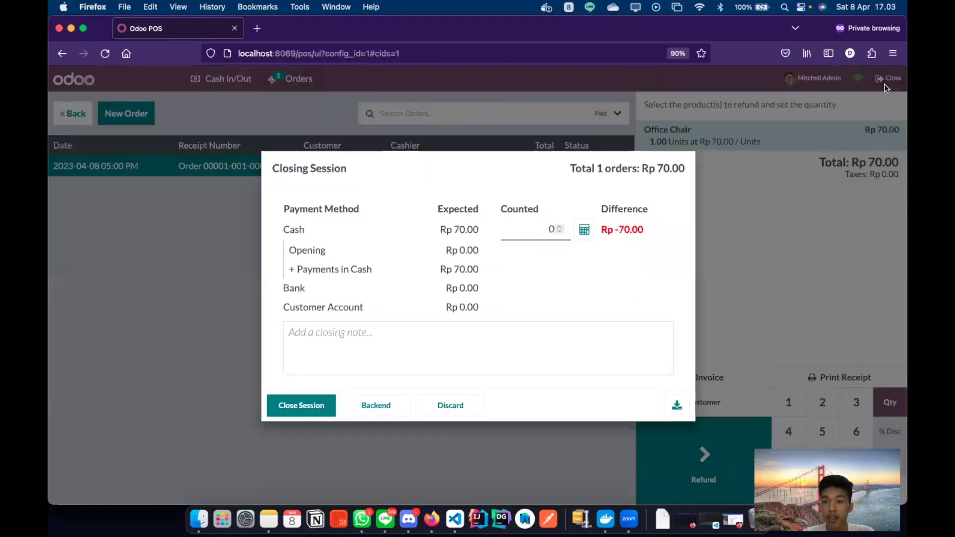
click(326, 414)
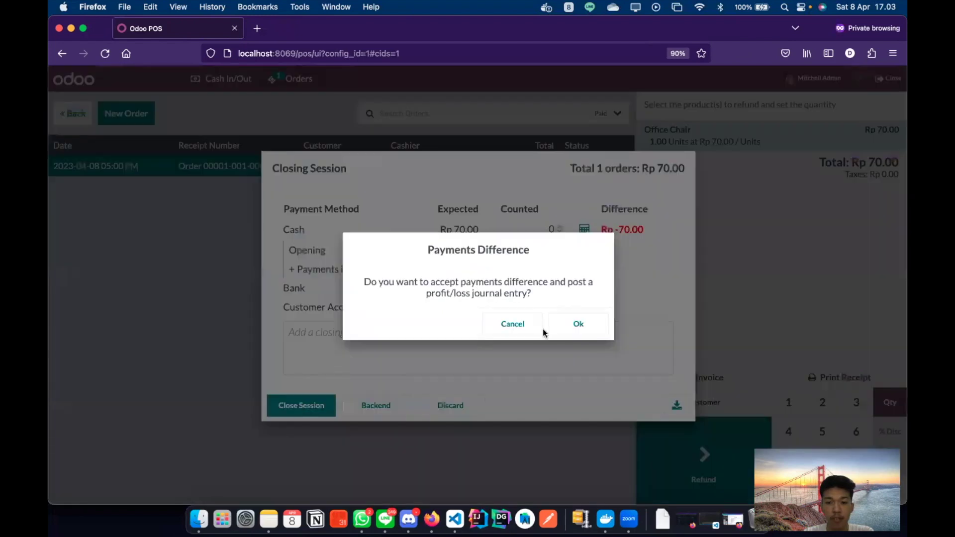
click(567, 328)
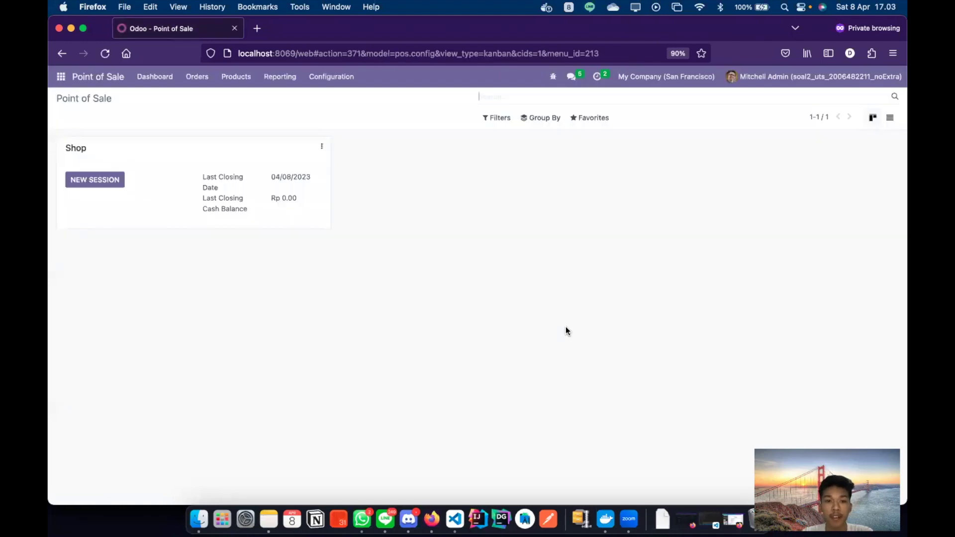
- Switch back to the extraPOS database window and open the Point of Sale backend list of orders to review its posted orders
key(ctrl+Up)
click(384, 232)
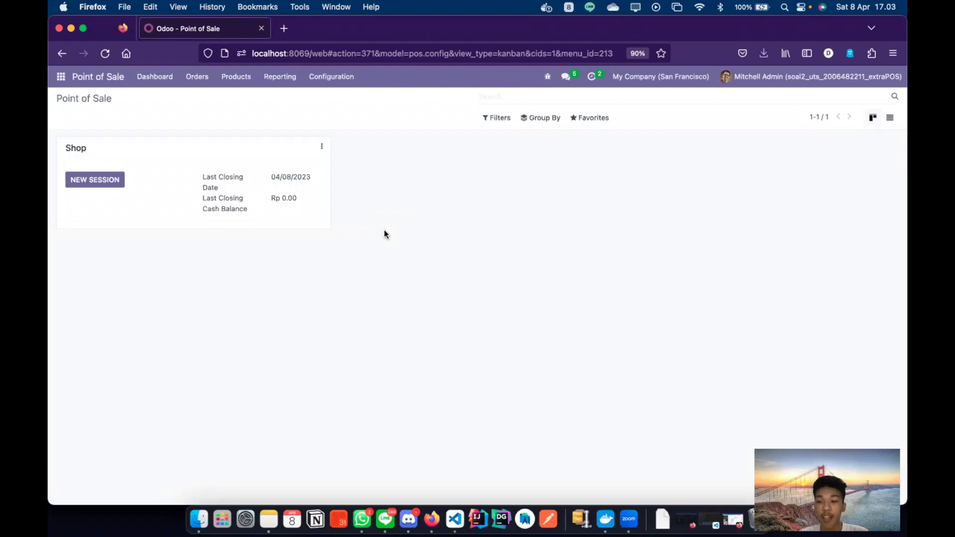
click(198, 85)
click(199, 95)
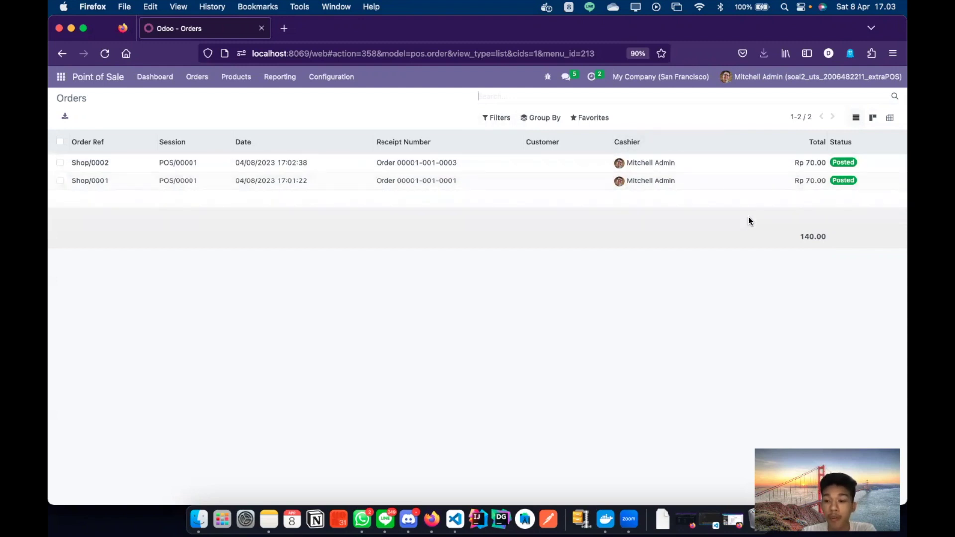
- Switch to the noExtra database window and open its backend Orders list for comparison with extraPOS
key(ctrl+Up)
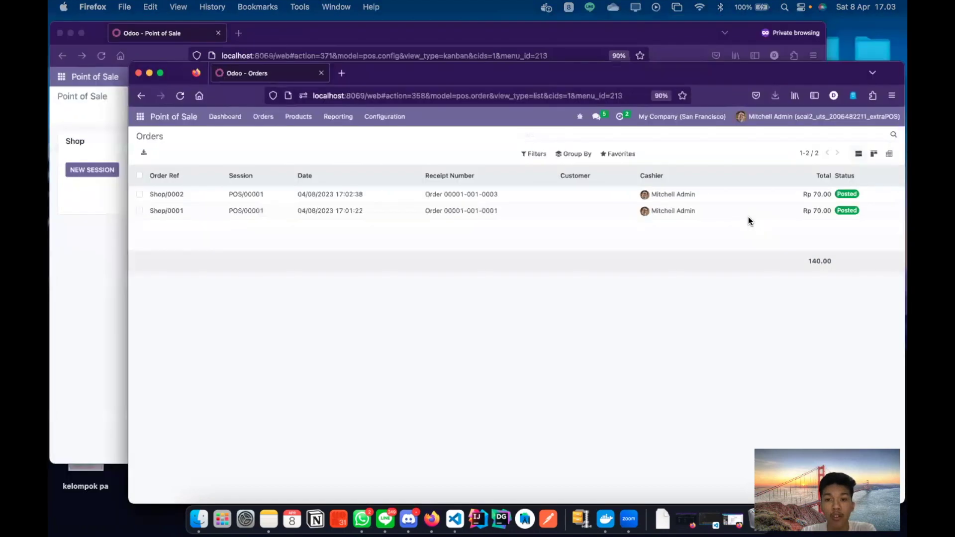
click(435, 193)
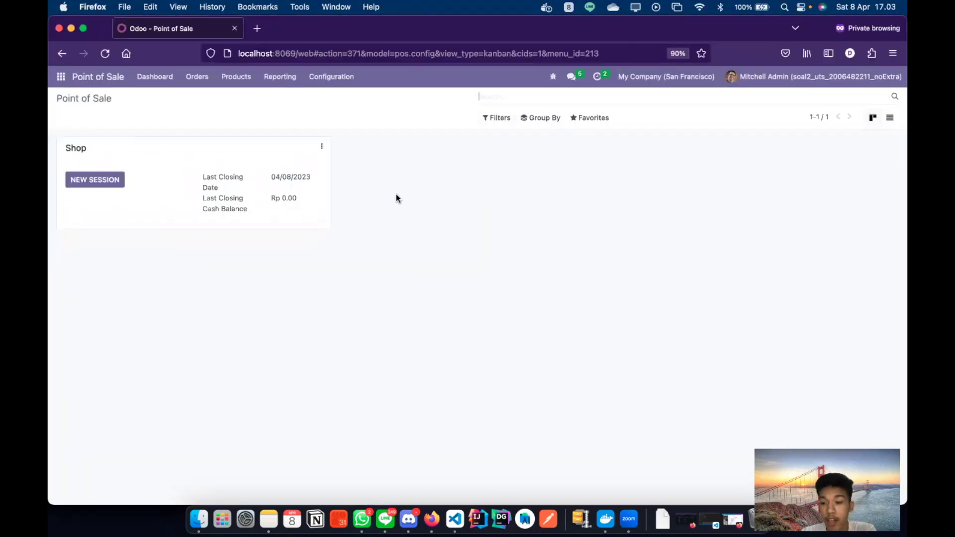
click(201, 85)
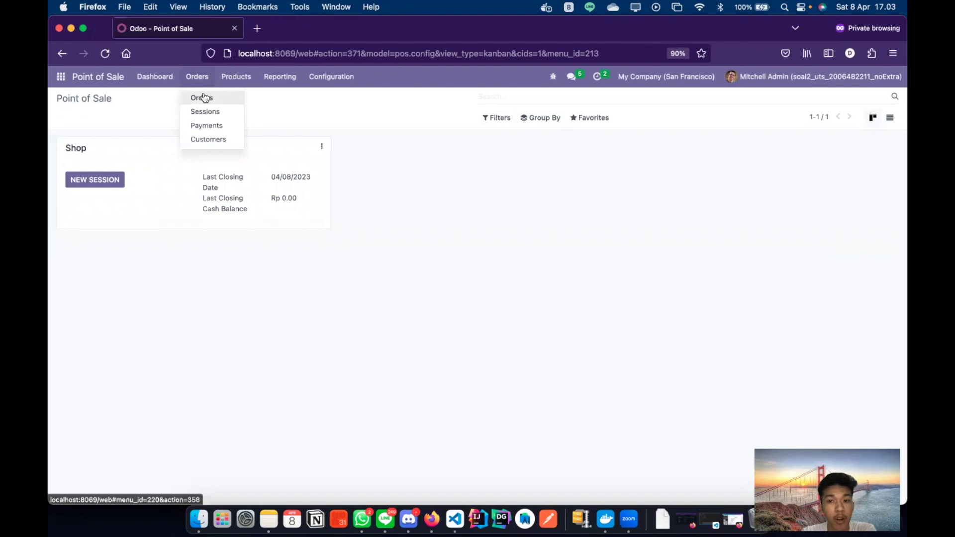
click(202, 92)
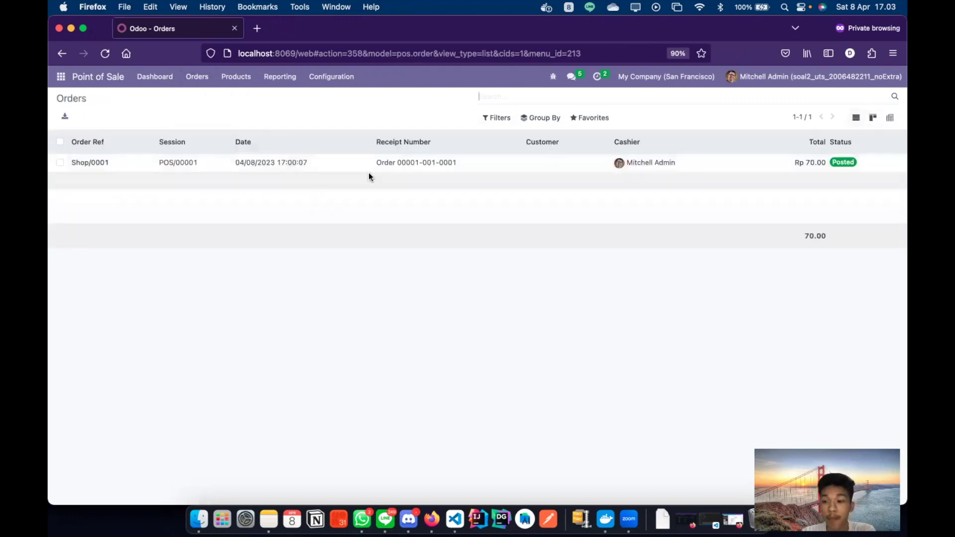